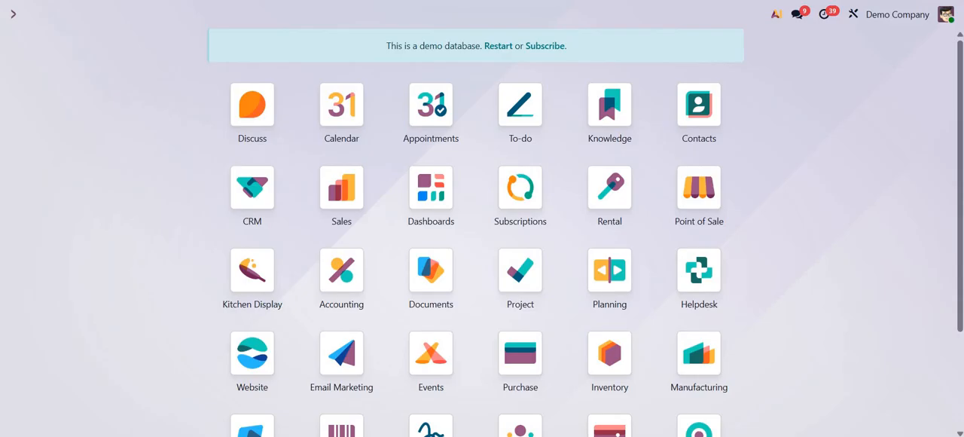
- Review the invoice rows on Sheet1 and the bill rows on Sheet2 of the import spreadsheet
mouse_move(635, 436)
left_click(702, 388)
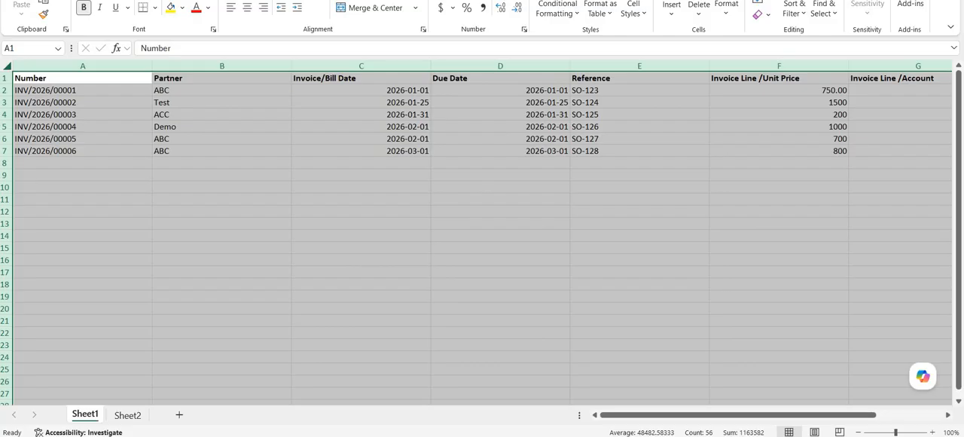
left_click(127, 414)
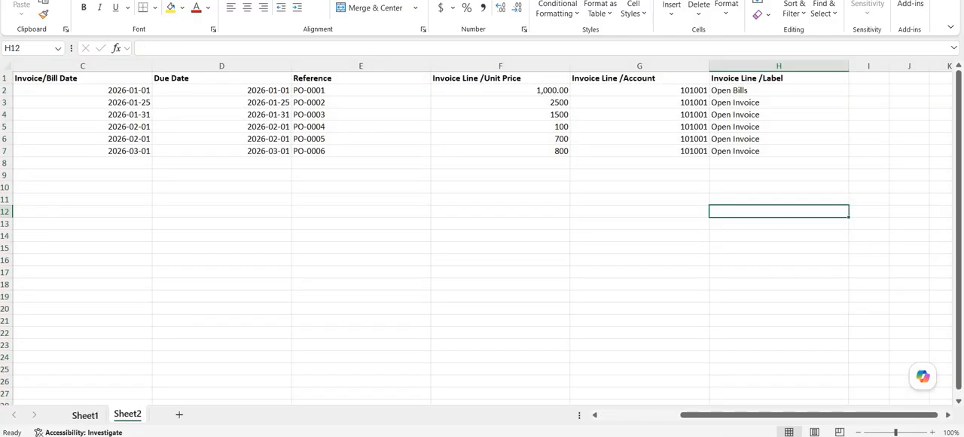
left_click(85, 414)
left_click(82, 90)
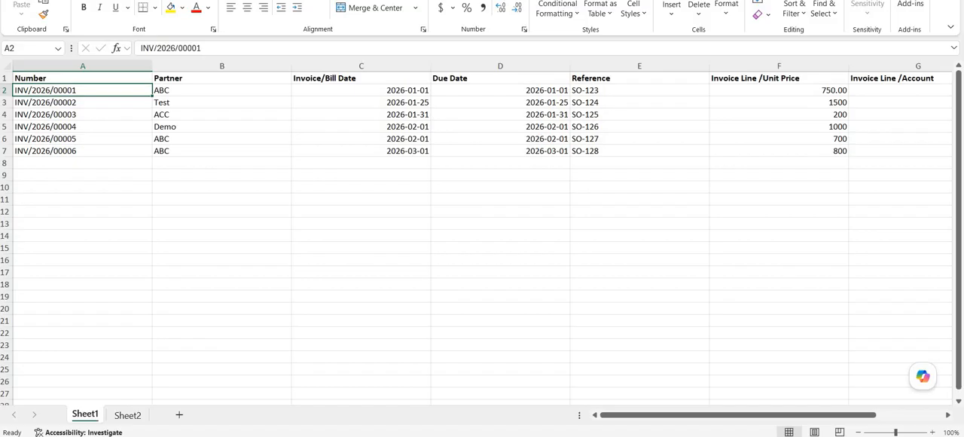
left_click_drag(738, 414, 797, 415)
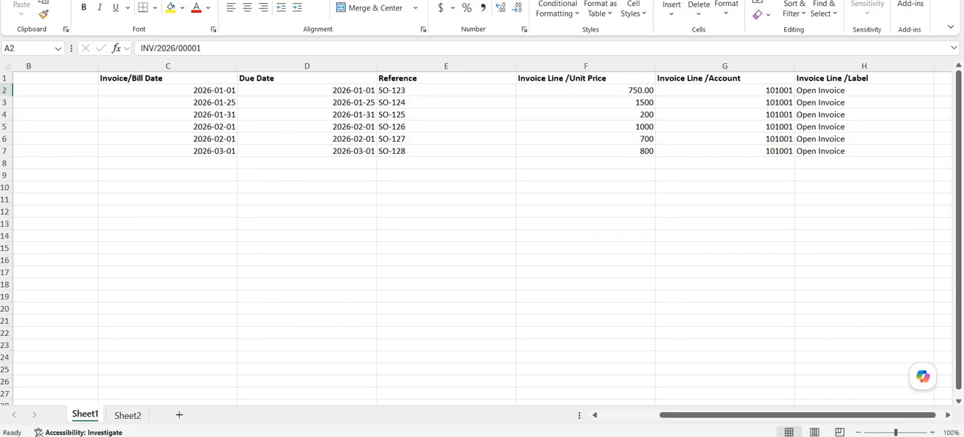
left_click_drag(724, 90, 725, 151)
left_click(864, 91)
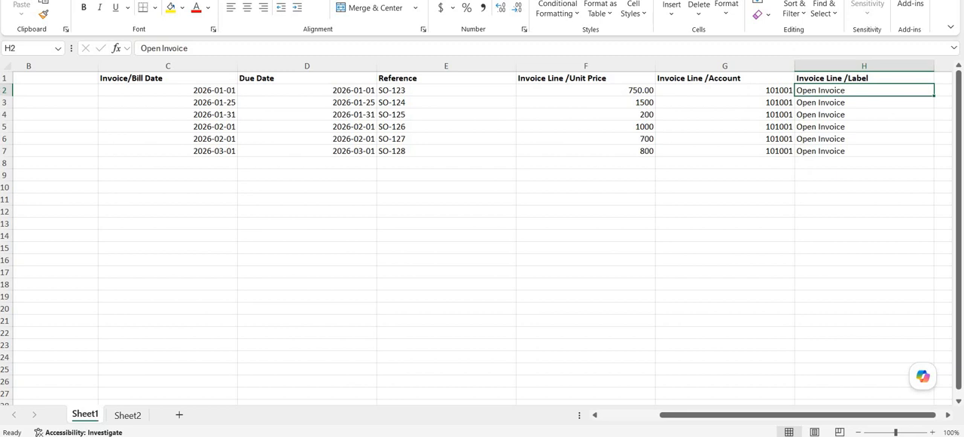
scroll(482, 226, "left", 1)
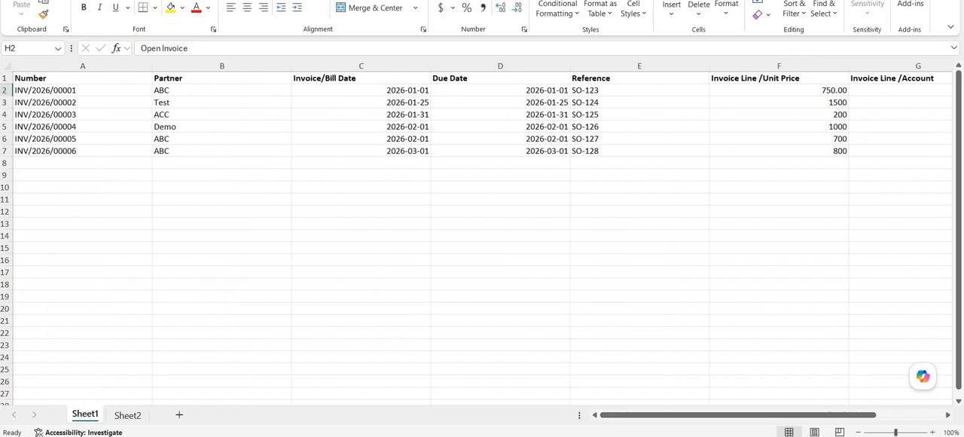
left_click(128, 415)
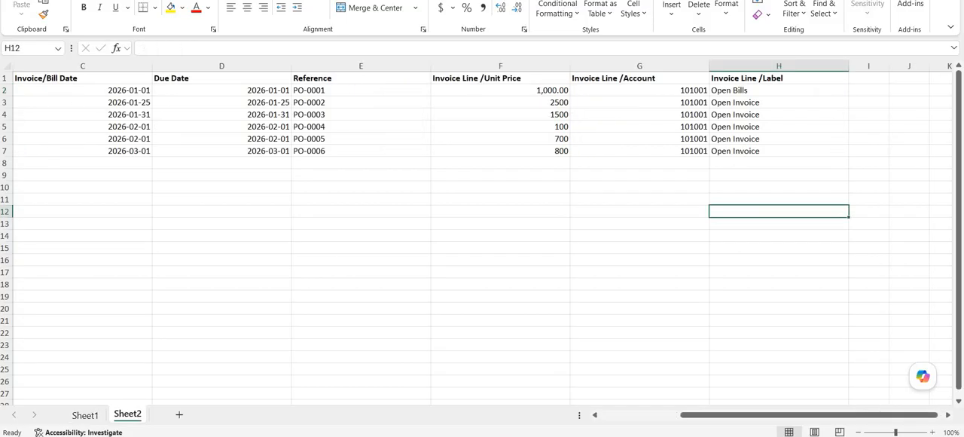
- Fill the label 'Open Bills' down column H for all bill rows on Sheet2
left_click(779, 91)
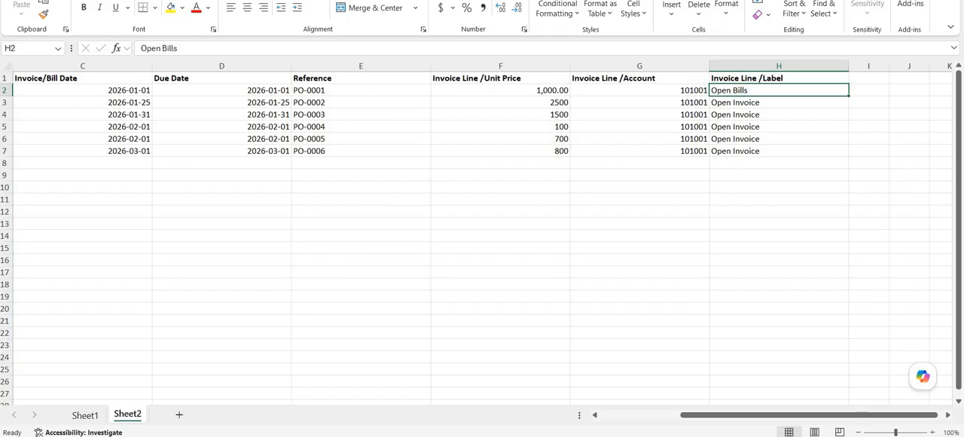
double_click(848, 96)
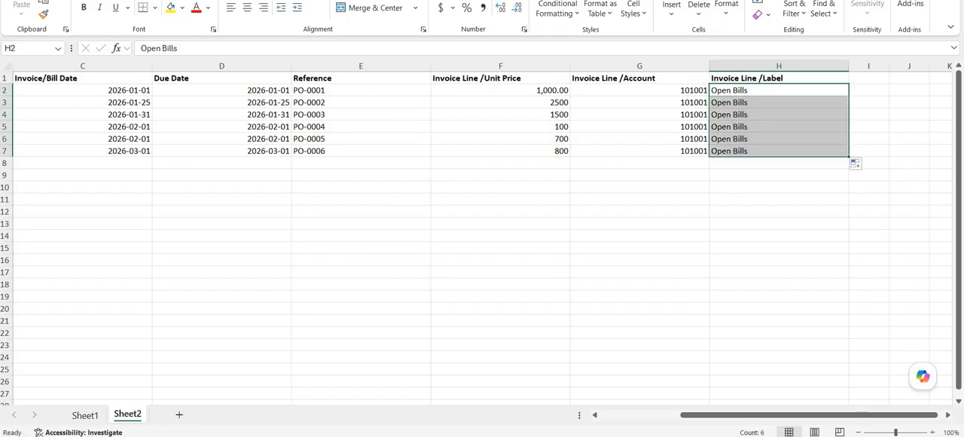
key("ctrl+Page_Up")
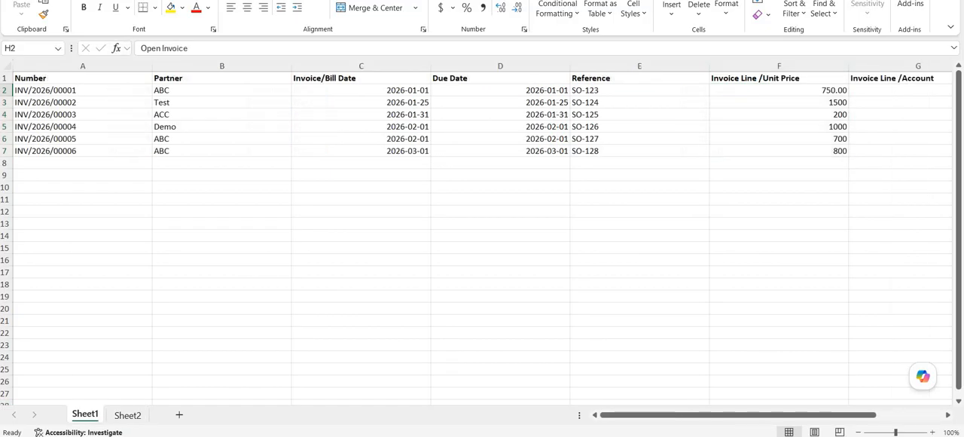
- Open the customer invoices import in Accounting and upload the Import Journal Entry (account.move).xlsx file
key("alt+Tab")
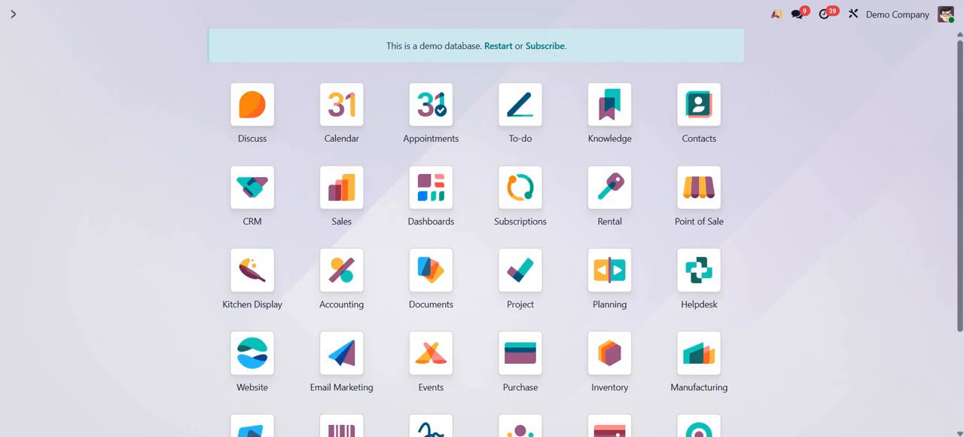
left_click(342, 275)
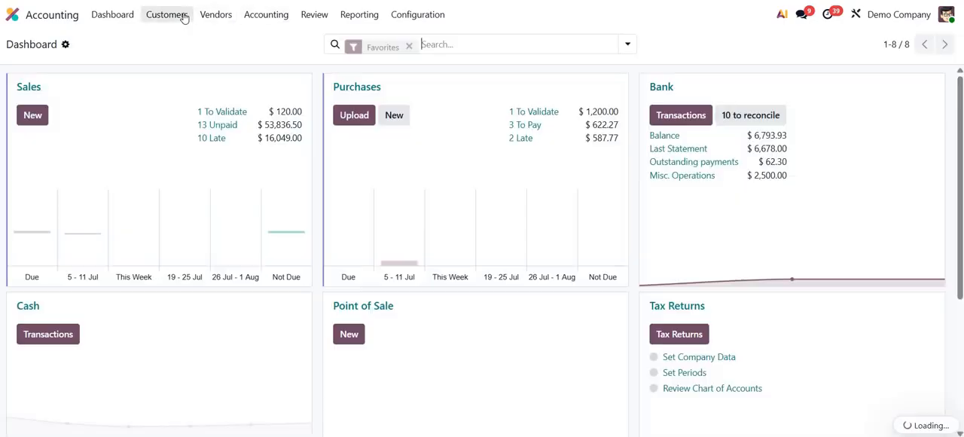
left_click(183, 17)
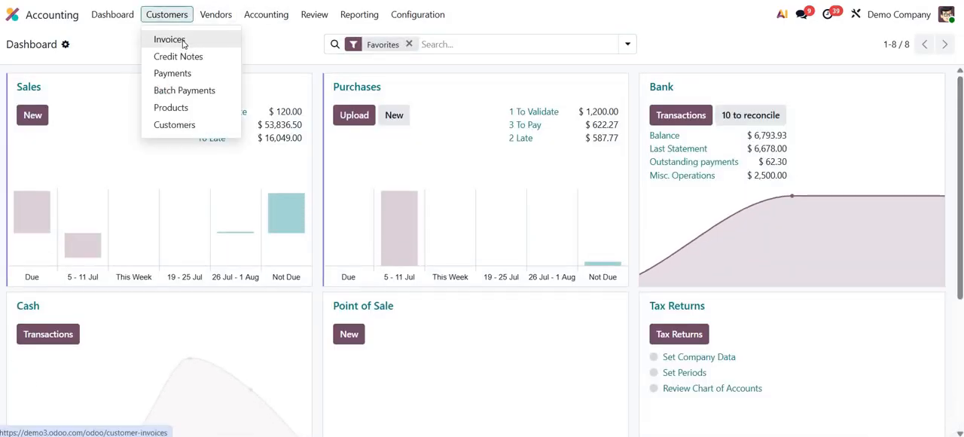
left_click(172, 40)
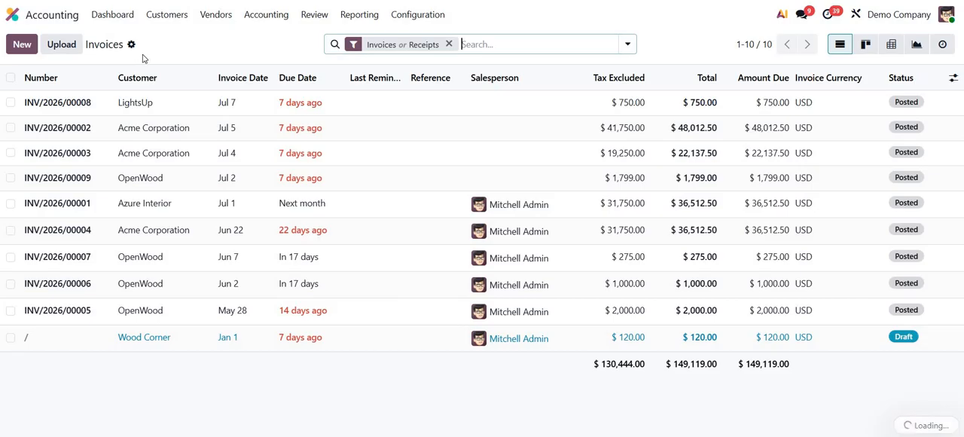
left_click(131, 44)
left_click(188, 67)
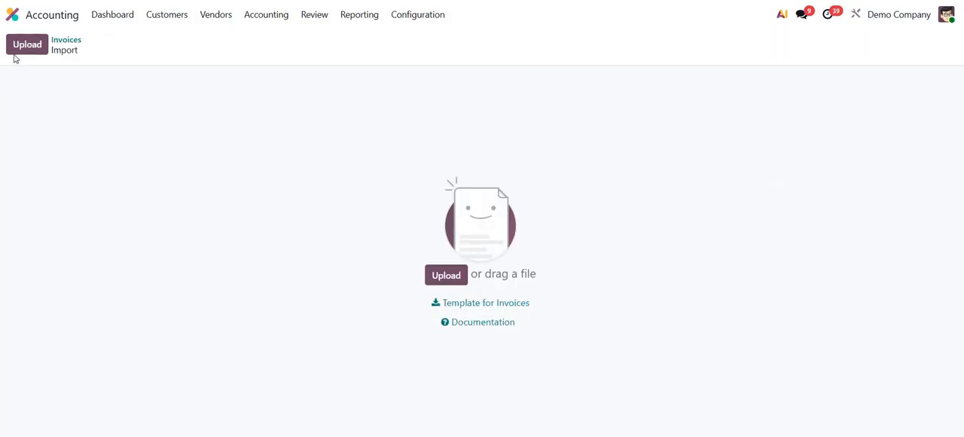
left_click(24, 42)
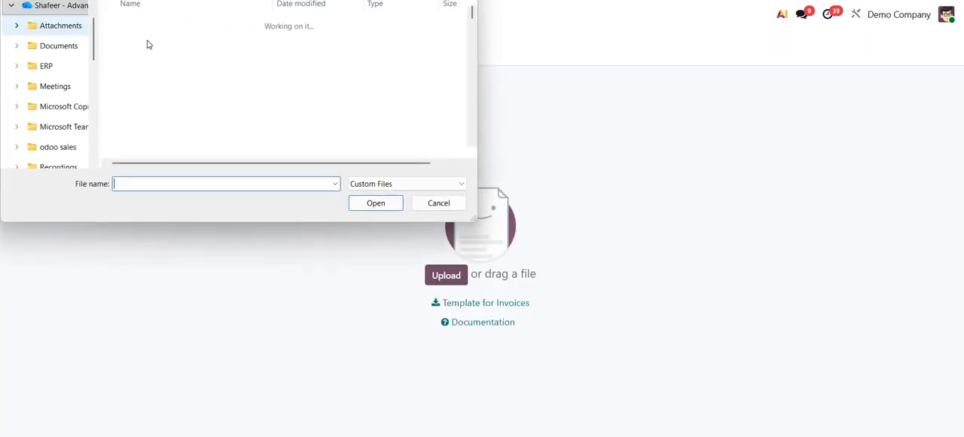
double_click(151, 40)
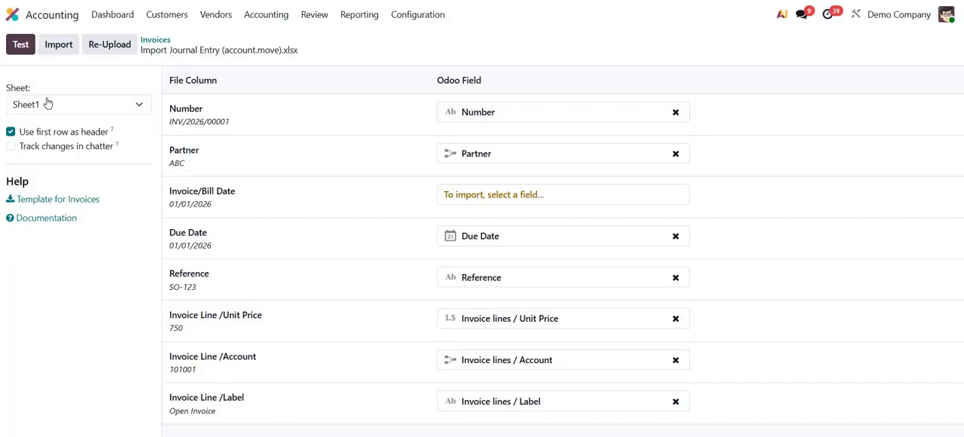
- Keep Sheet1 as the import sheet and map the Invoice/Bill Date column to the Date field
left_click(48, 104)
left_click(52, 128)
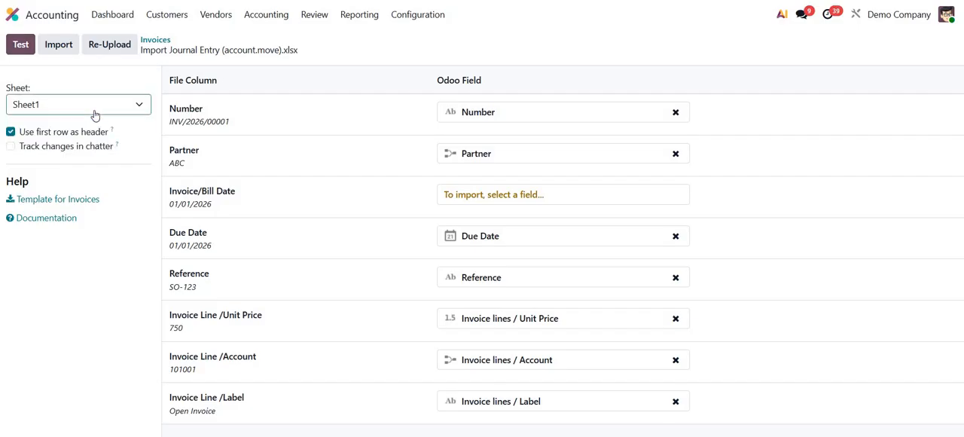
left_click(543, 205)
left_click(479, 315)
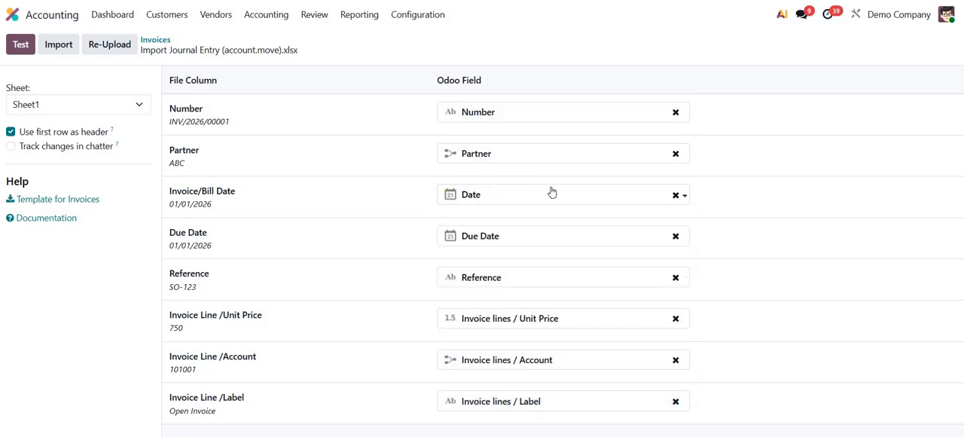
- Set unmatched partner values to Create new values, test the mapping and import the invoices
left_click(27, 46)
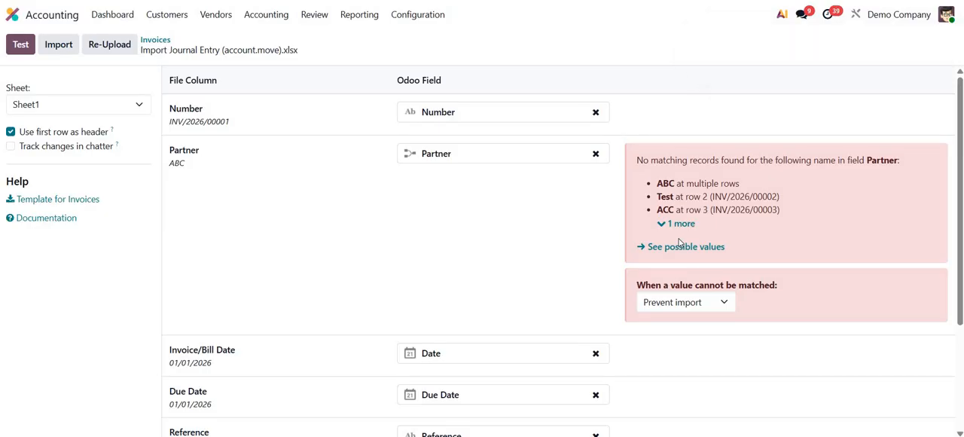
left_click(680, 304)
left_click(680, 374)
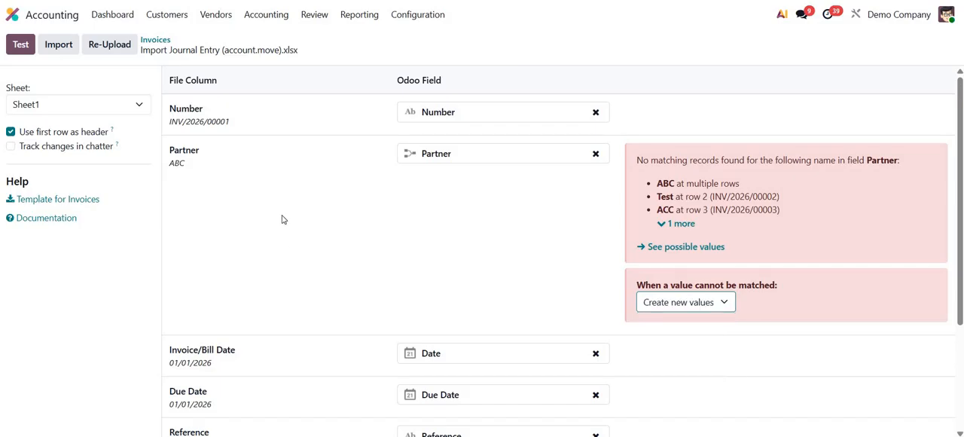
left_click(20, 46)
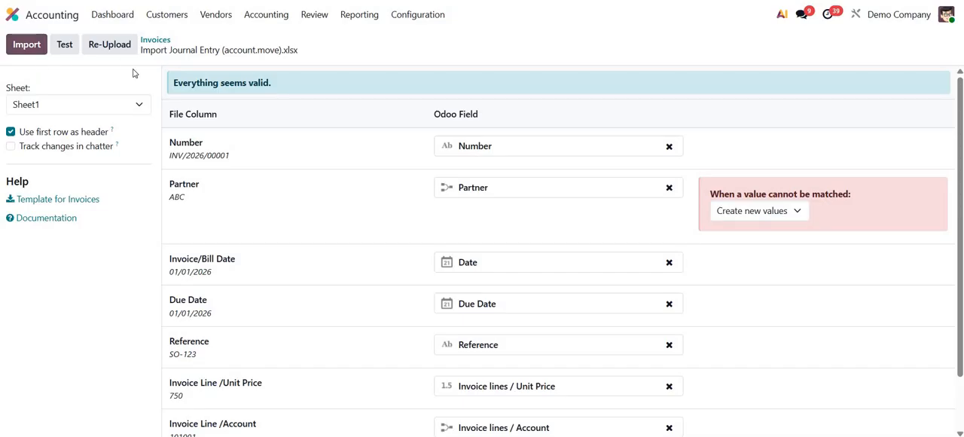
left_click(36, 51)
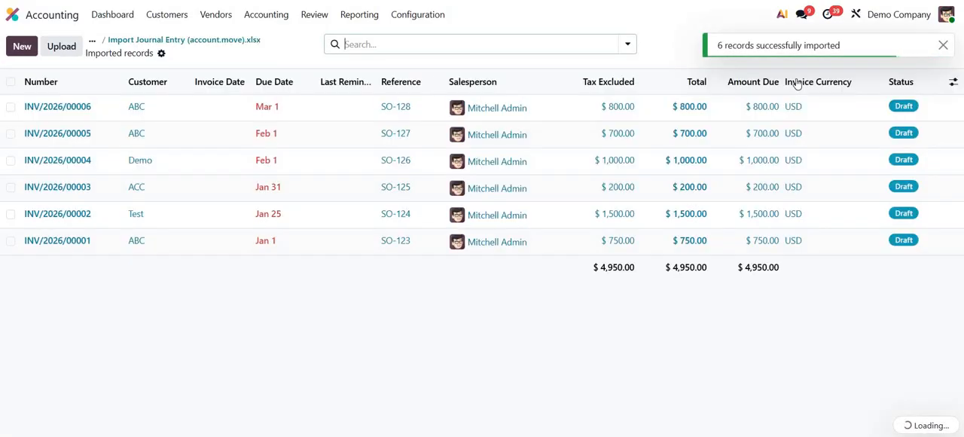
- Open imported invoice INV/2026/00006 and compare its invoice lines and journal items with the spreadsheet
left_click(175, 111)
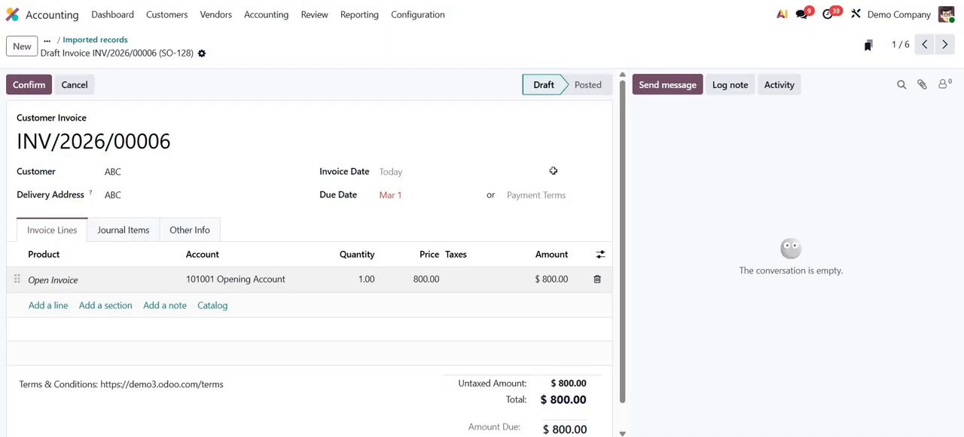
key("alt+Tab")
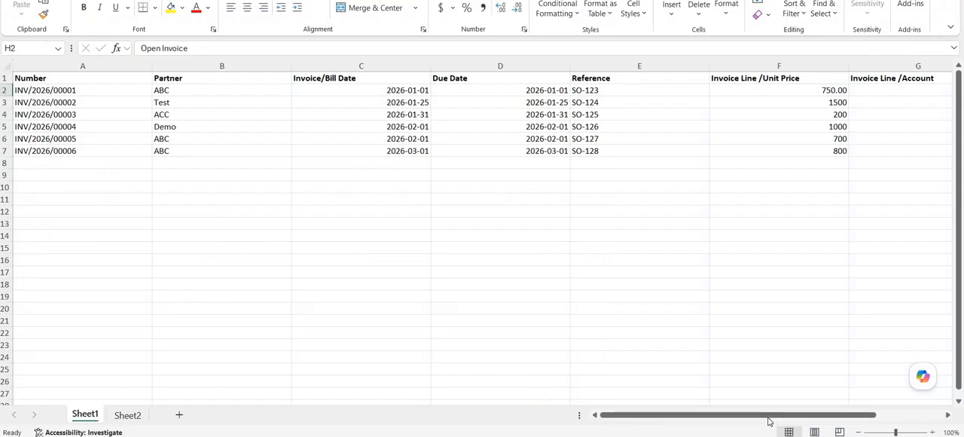
left_click_drag(807, 416, 821, 417)
scroll(848, 188, "right", 3)
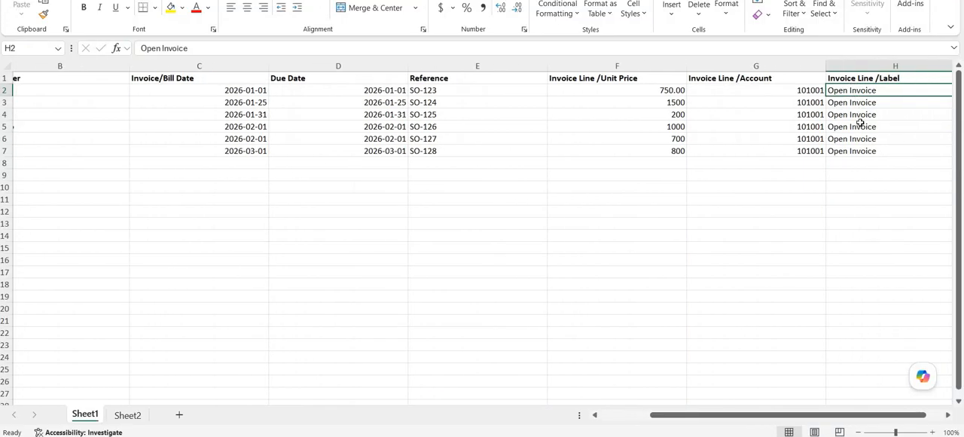
key("alt+Tab")
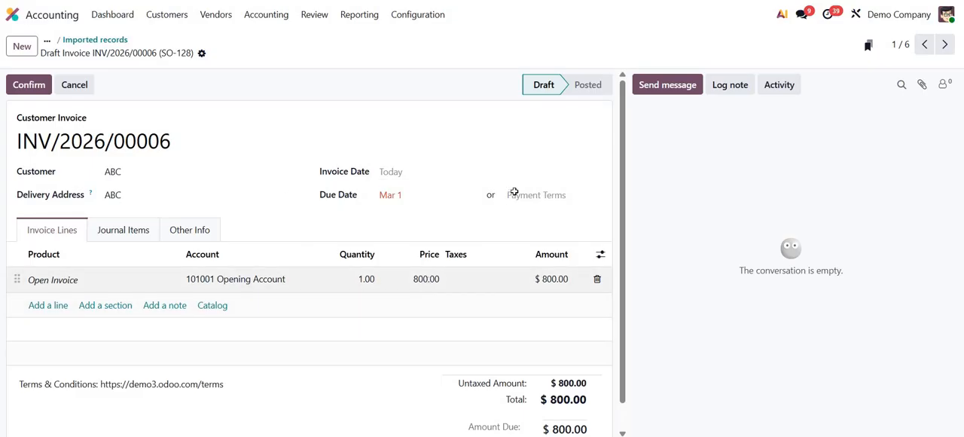
key("alt+Tab")
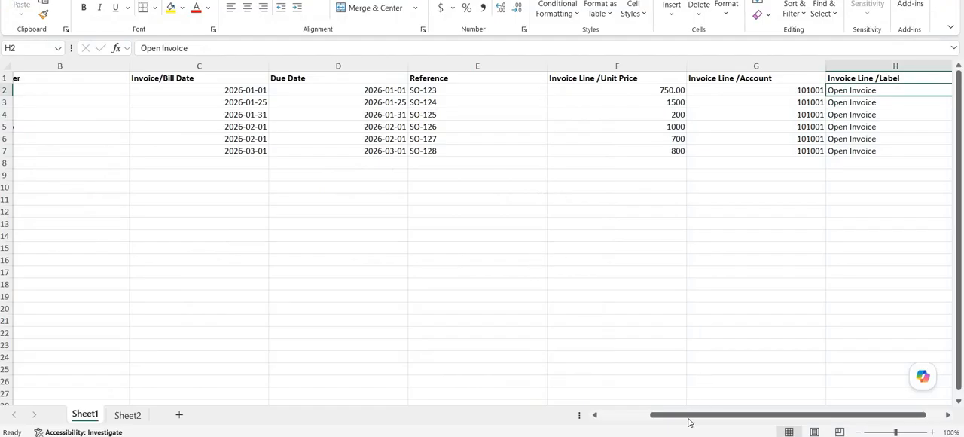
left_click_drag(670, 417, 580, 365)
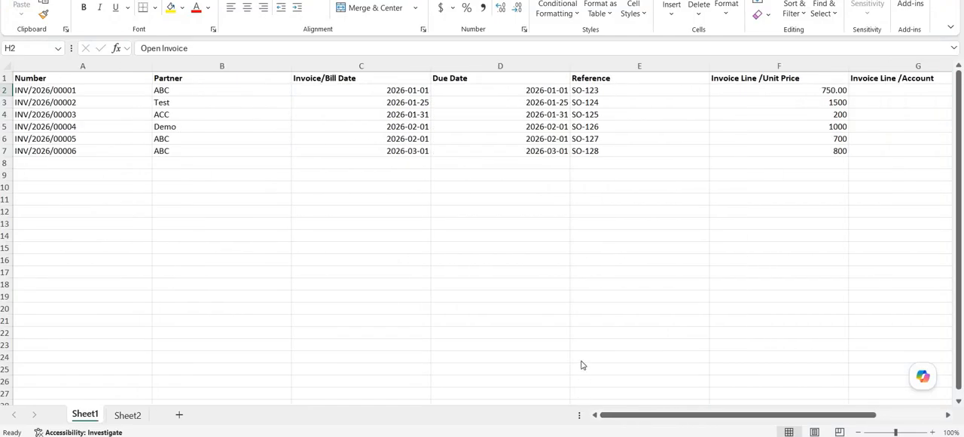
key("alt+Tab")
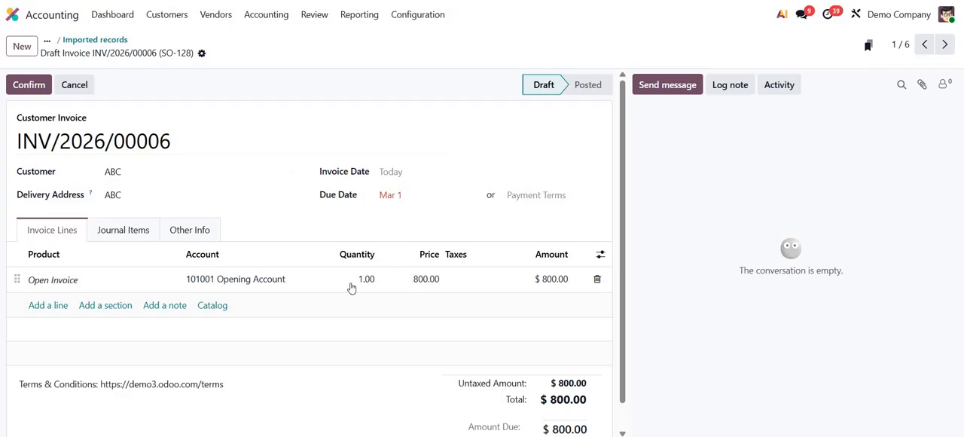
left_click(128, 230)
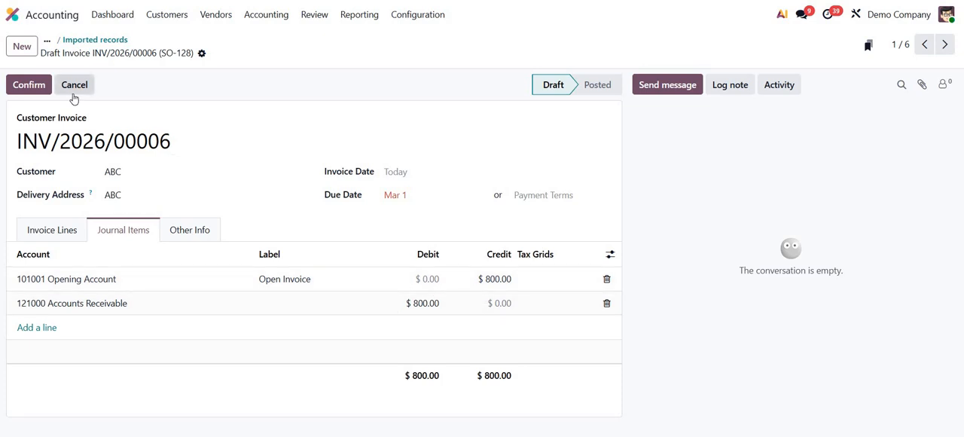
left_click(95, 40)
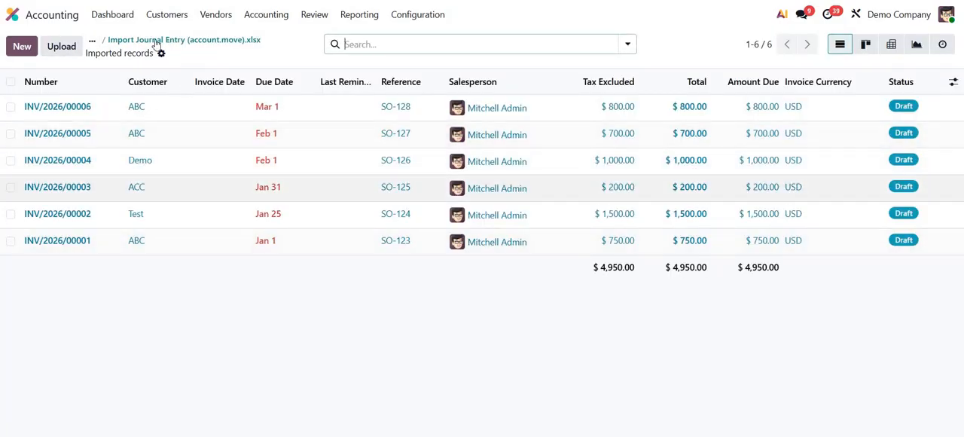
left_click(216, 14)
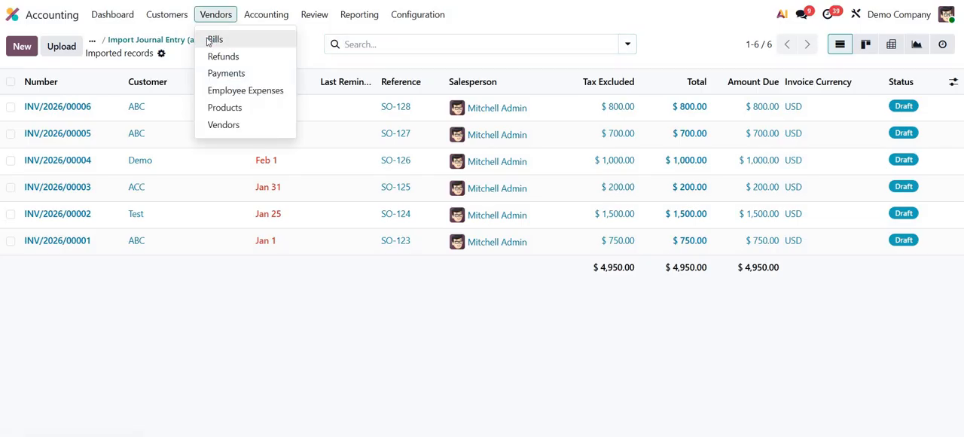
left_click(213, 37)
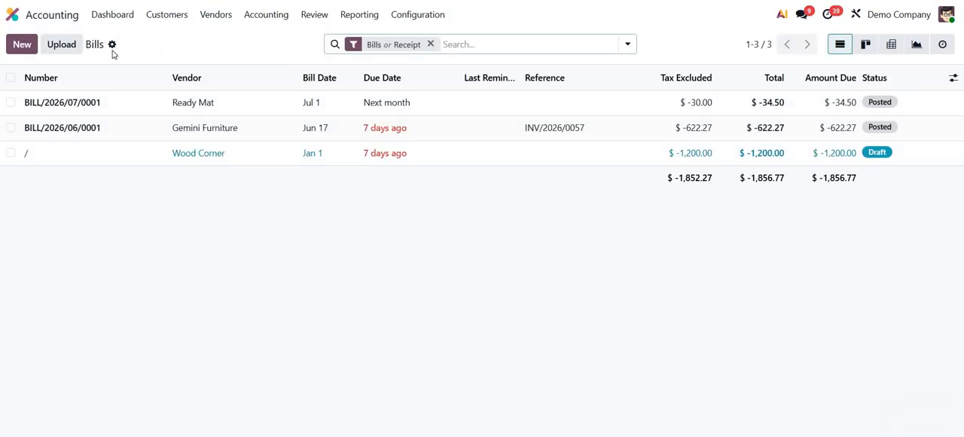
left_click(112, 44)
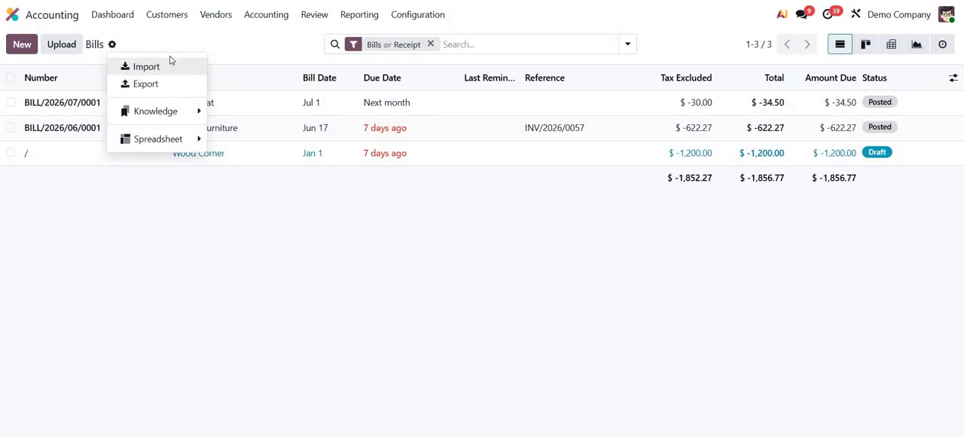
left_click(203, 43)
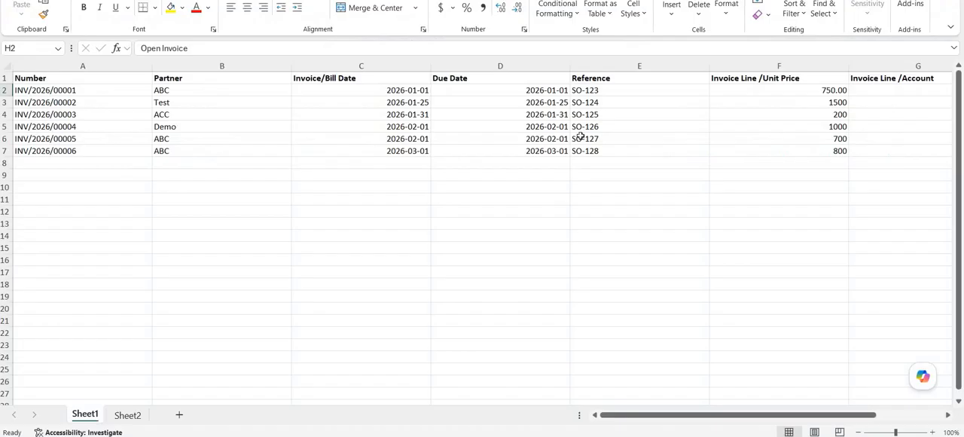
- Switch back to the browser, review the full customer invoices list and open draft invoice INV/2026/00006
key("alt+Tab")
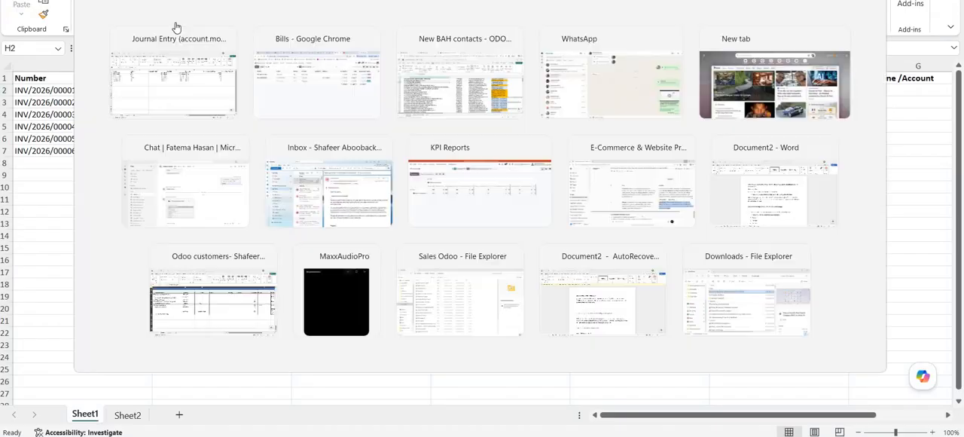
left_click(171, 19)
left_click(172, 43)
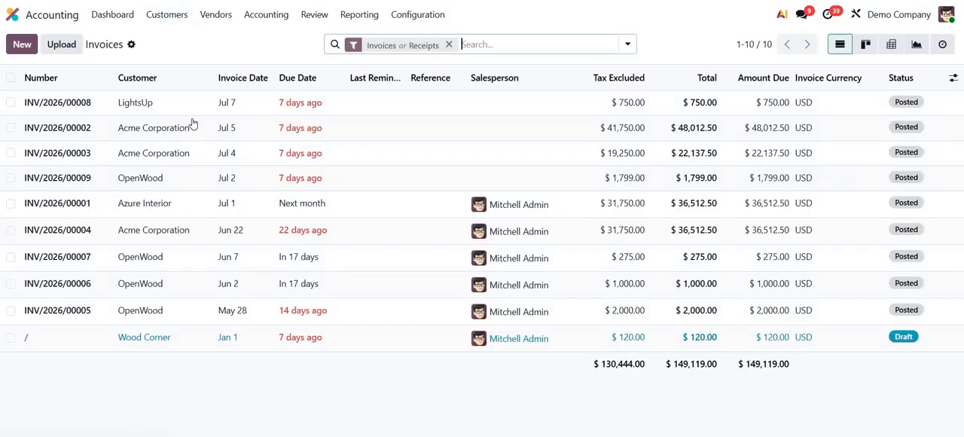
left_click(180, 345)
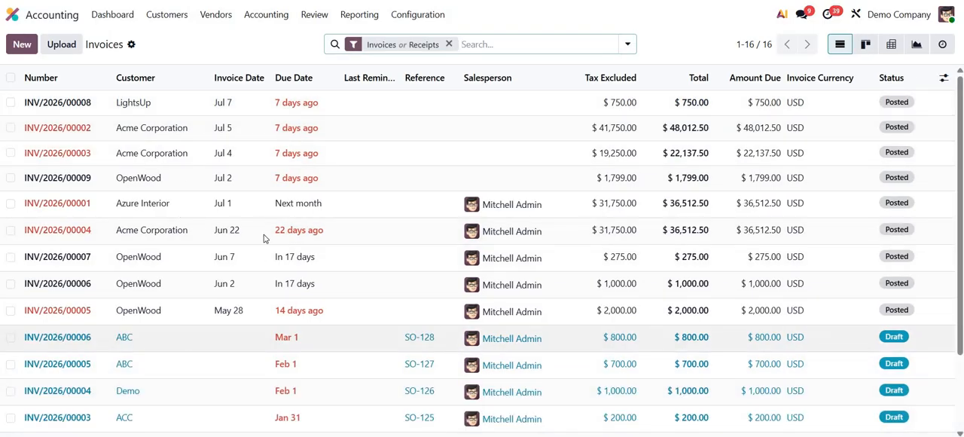
left_click(199, 228)
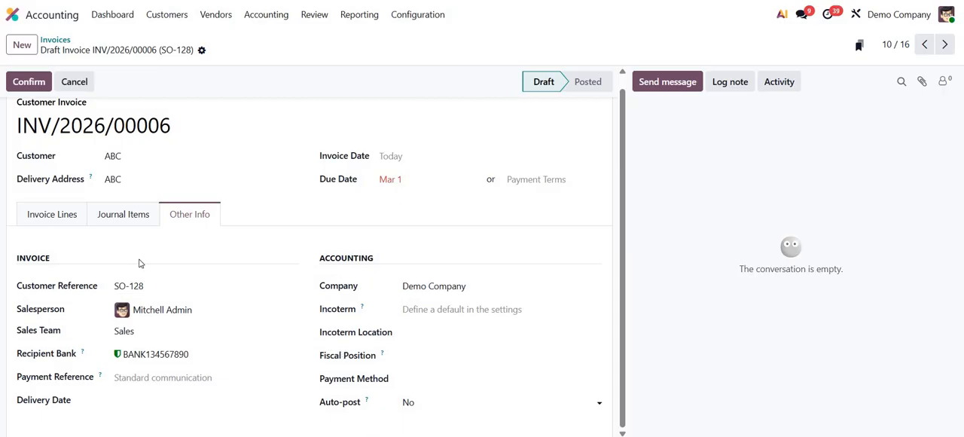
- Open the vendor bills import and upload the Import Journal Entry (account.move).xlsx file
left_click(216, 14)
left_click(217, 37)
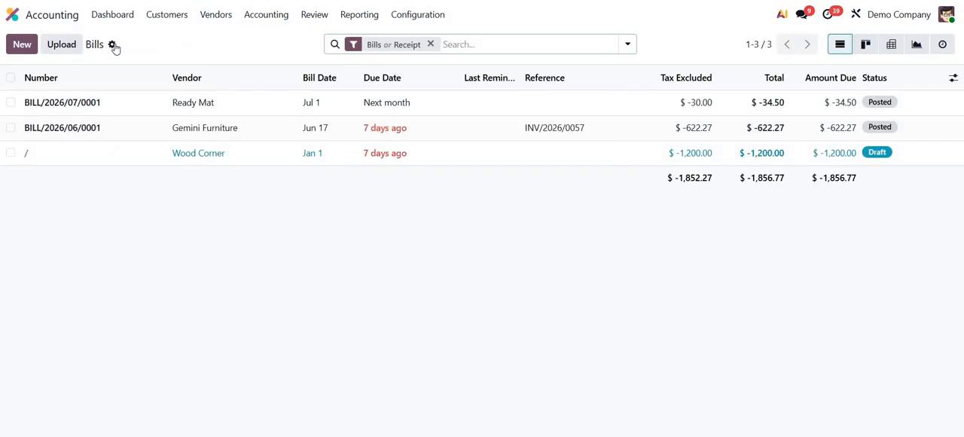
left_click(112, 44)
left_click(143, 67)
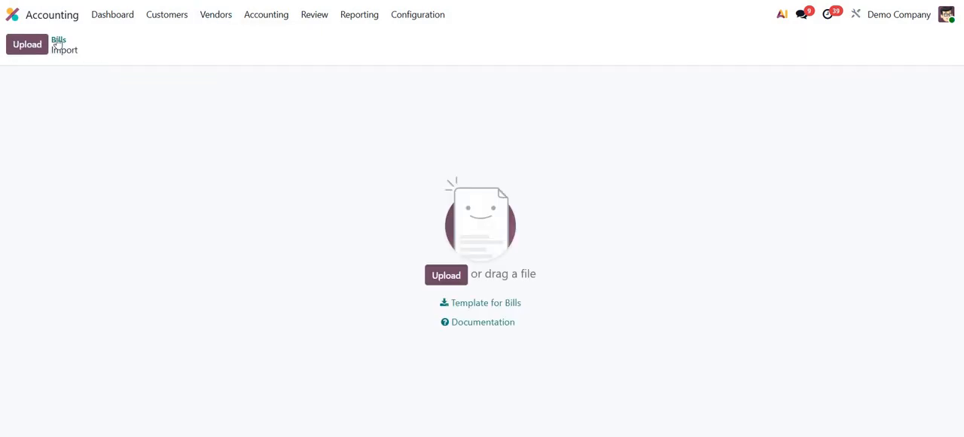
left_click(28, 46)
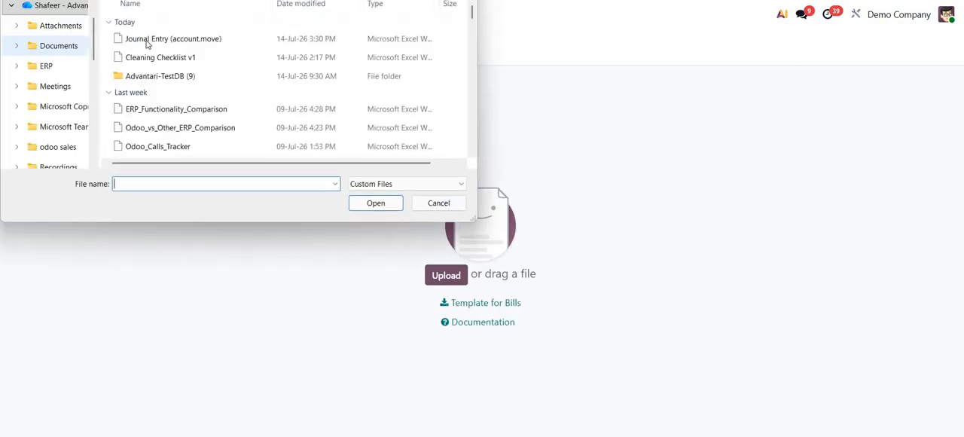
double_click(147, 41)
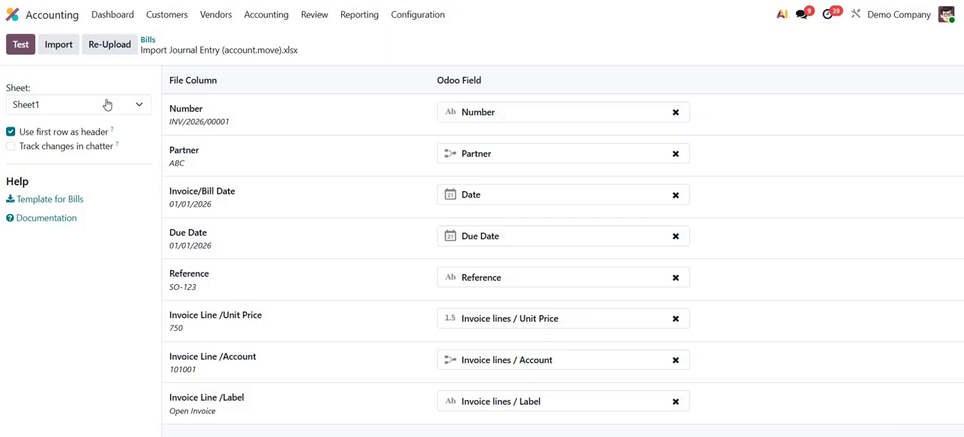
- Choose Sheet2 as the import sheet for the bills and test the mapping
left_click(107, 104)
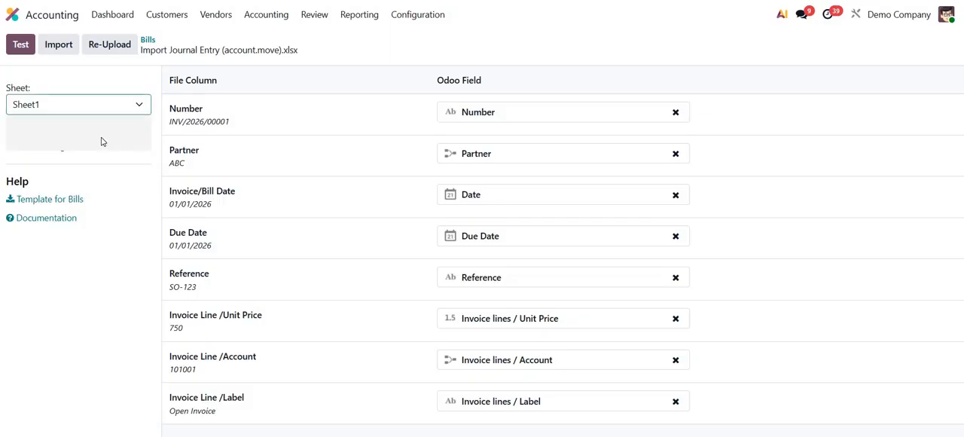
left_click(106, 140)
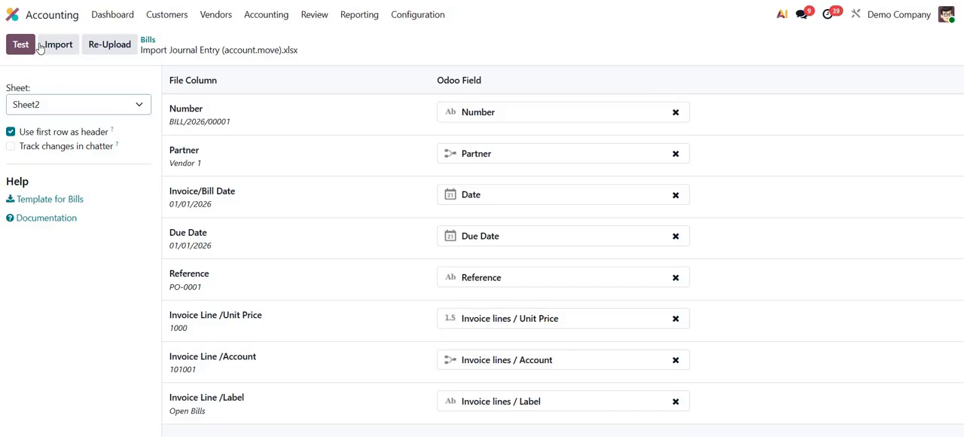
left_click(21, 43)
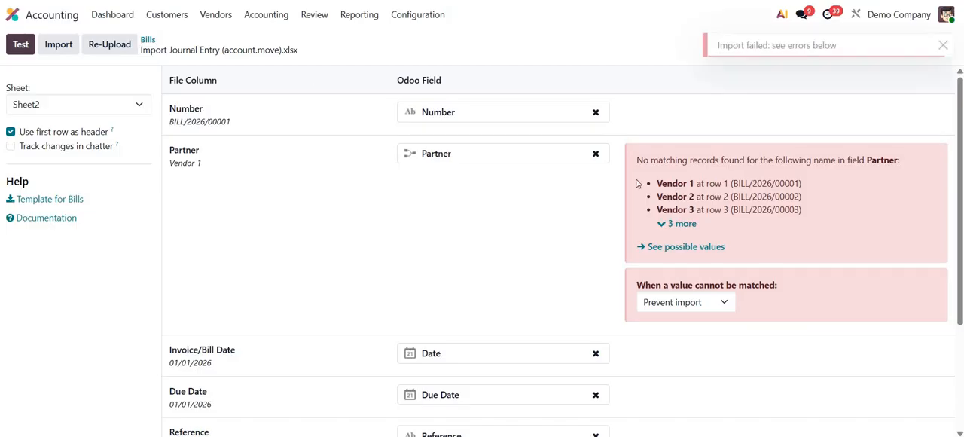
- Set unmatched partner values to Create new values, test the mapping again and import the bills
left_click(712, 305)
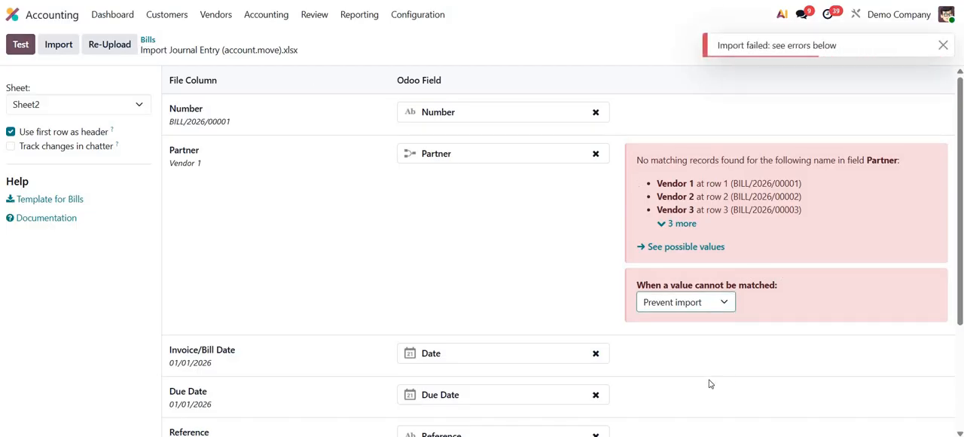
left_click(393, 209)
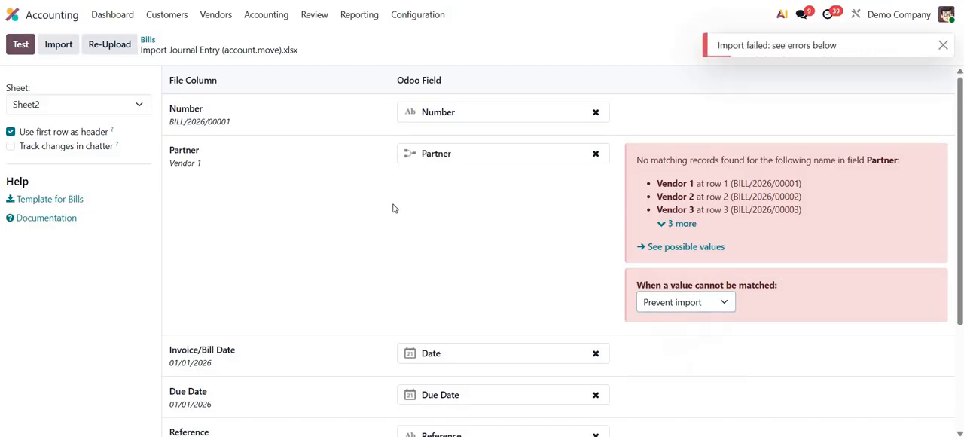
left_click(20, 46)
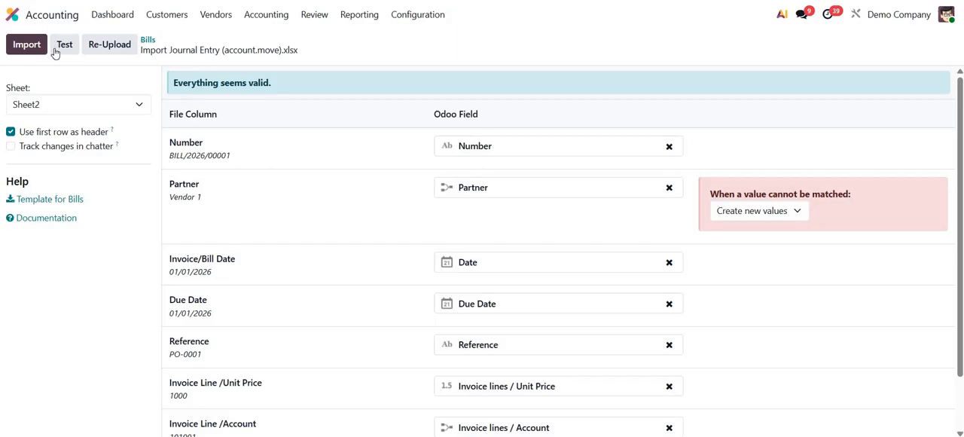
left_click(55, 55)
left_click(57, 49)
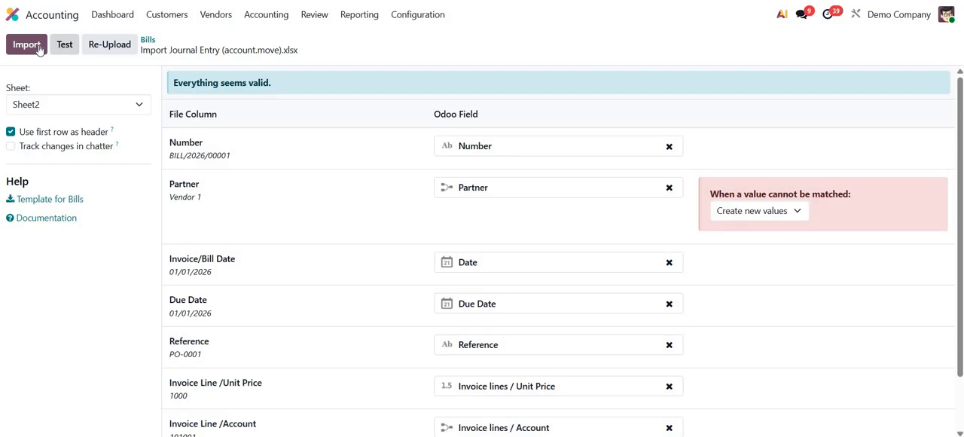
left_click(36, 47)
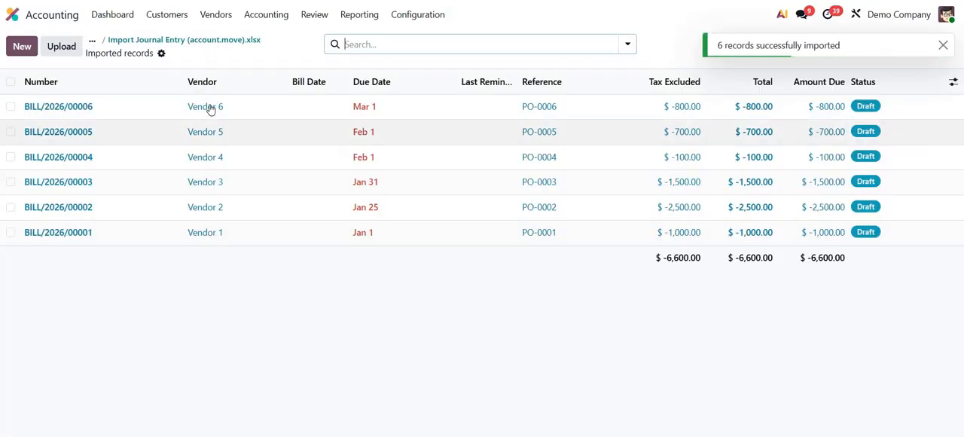
- Open imported bill BILL/2026/00006 and check its invoice lines and journal items
left_click(208, 105)
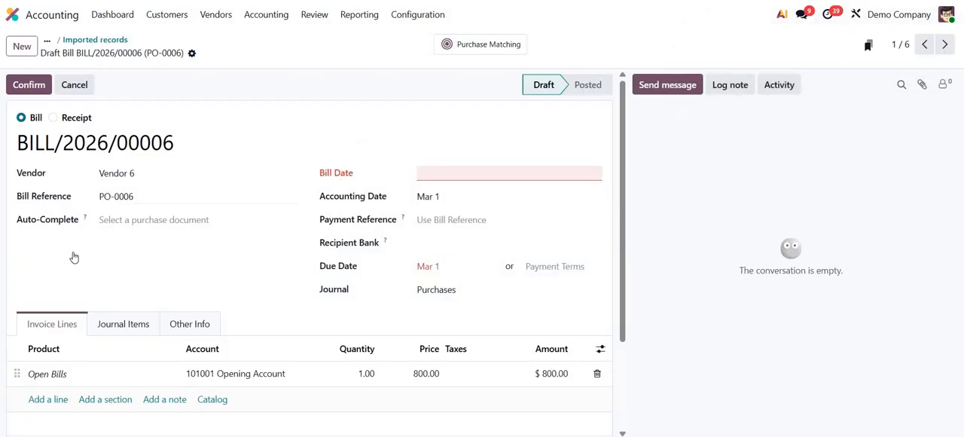
scroll(208, 276, "down", 3)
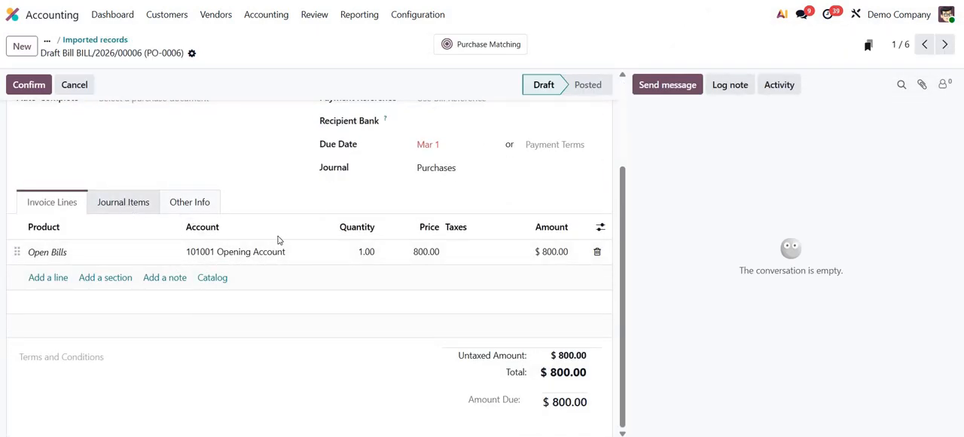
left_click(157, 204)
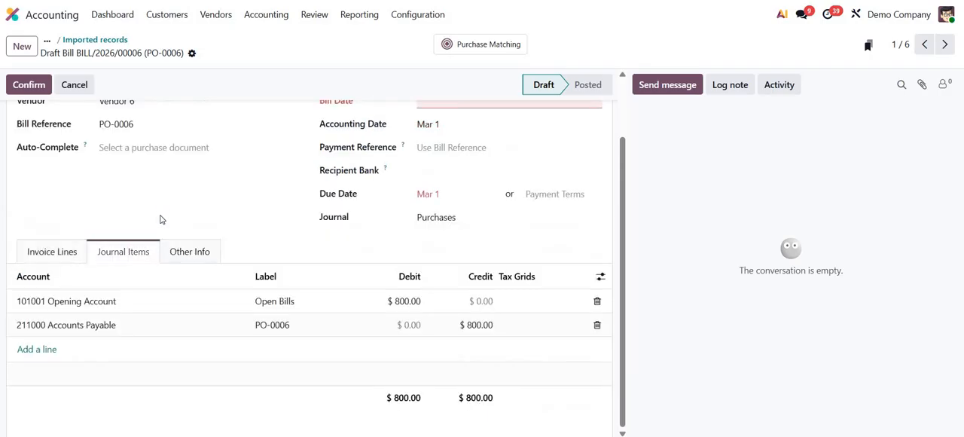
left_click(62, 251)
scroll(126, 201, "up", 2)
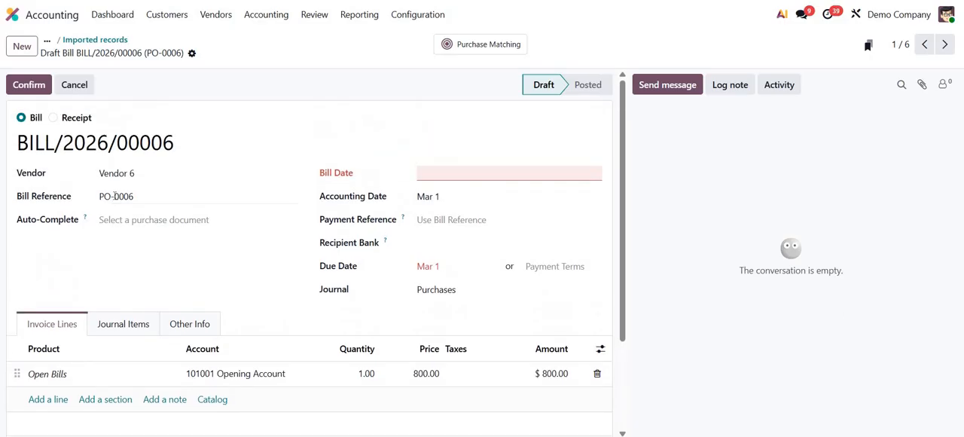